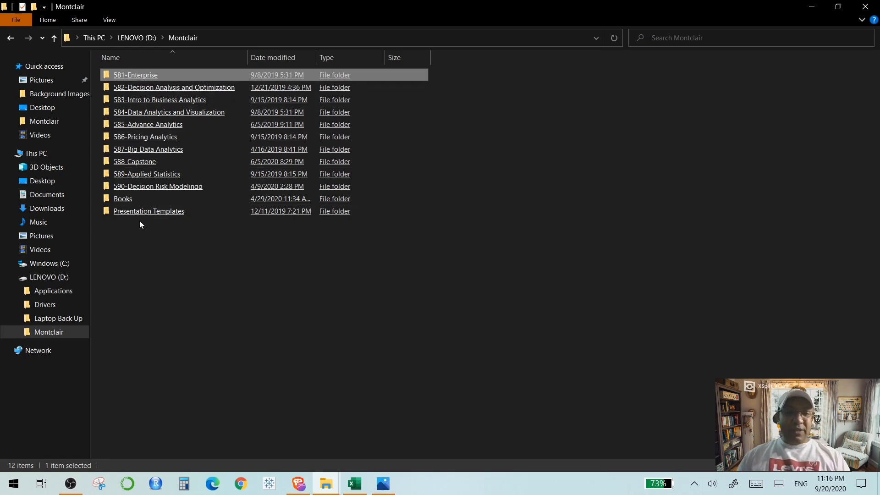
# Copy the name of the 581-Enterprise folder from its rename field, leaving the folder name as is.
pyautogui.moveTo(145, 76)
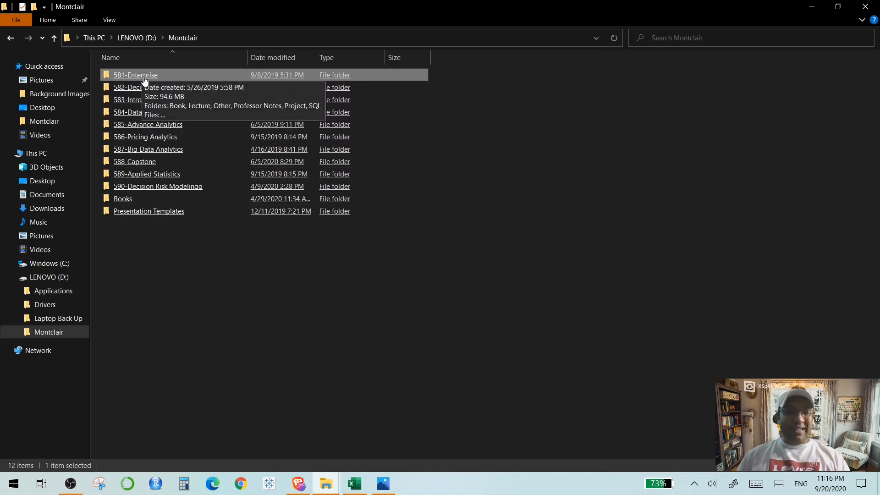
pyautogui.click(354, 484)
pyautogui.click(354, 483)
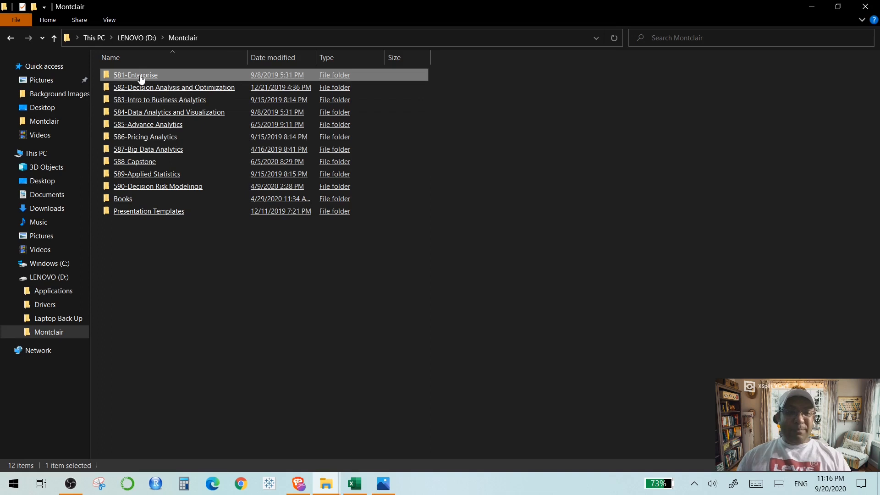
pyautogui.rightClick(144, 78)
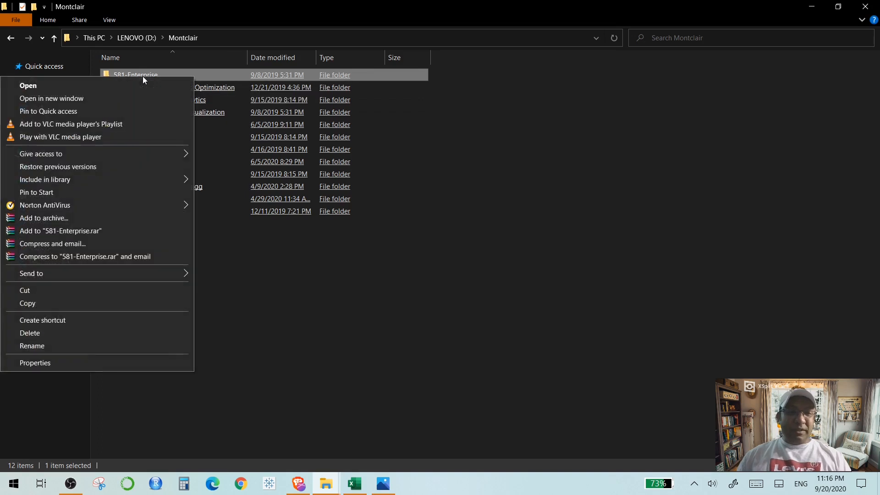
pyautogui.click(102, 345)
pyautogui.hotkey('ctrl', 'c')
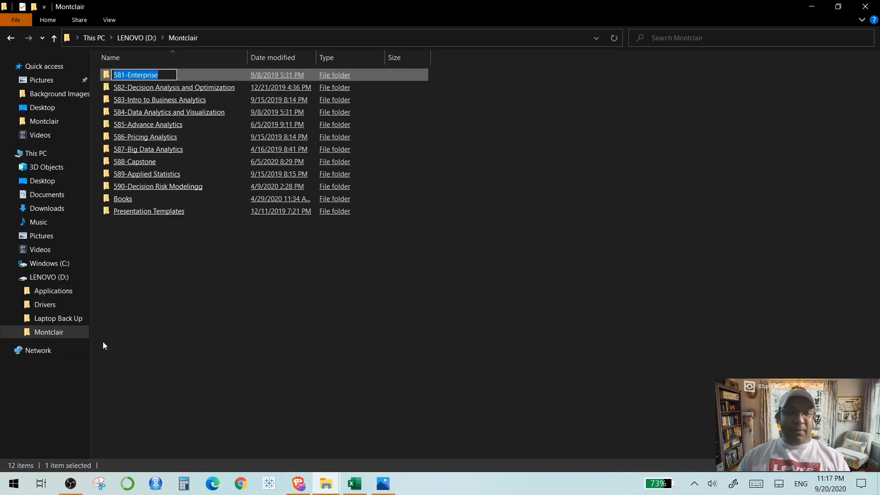
pyautogui.click(199, 331)
# Switch to Excel, paste the copied folder name into cell A1, and autofit column A.
pyautogui.click(354, 483)
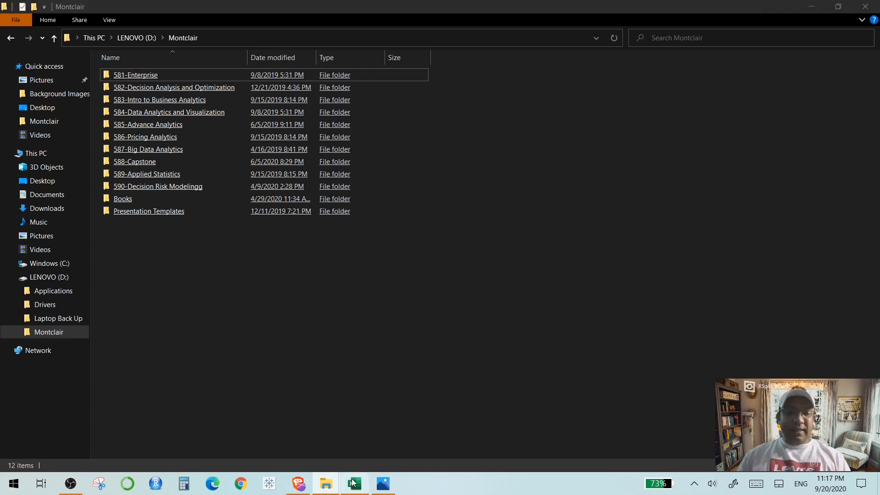
pyautogui.hotkey('ctrl', 'v')
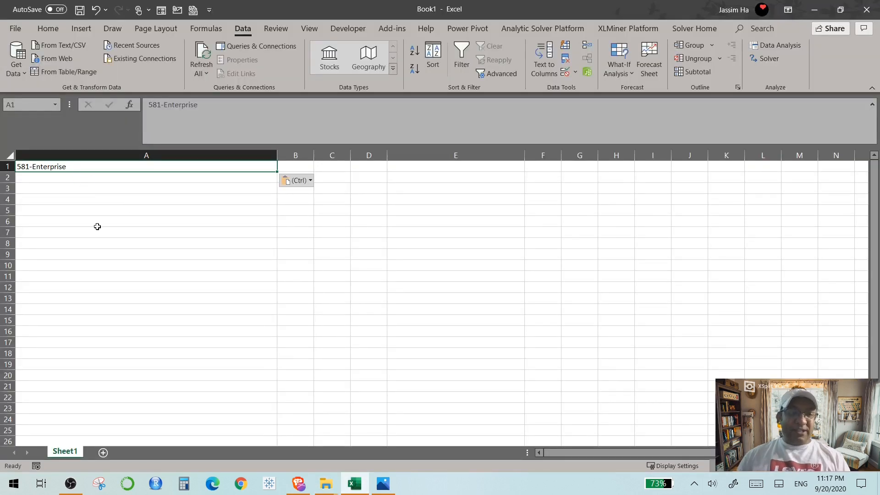
pyautogui.click(91, 213)
pyautogui.click(65, 167)
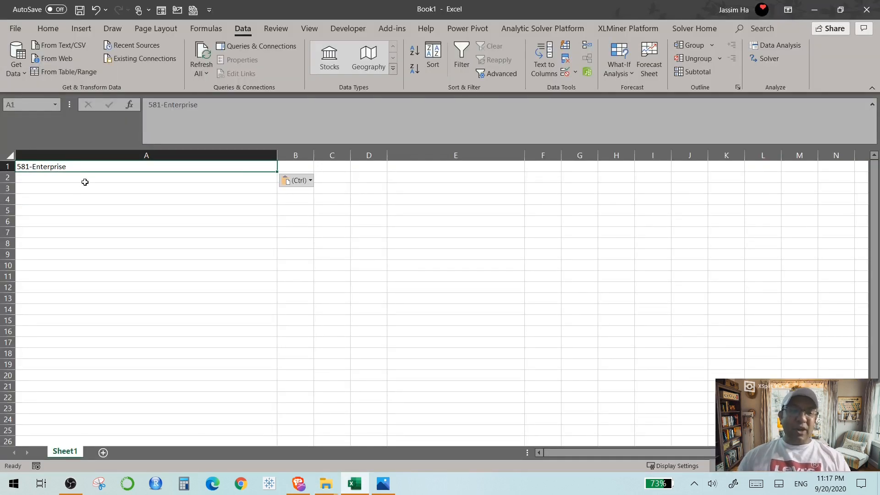
pyautogui.doubleClick(277, 155)
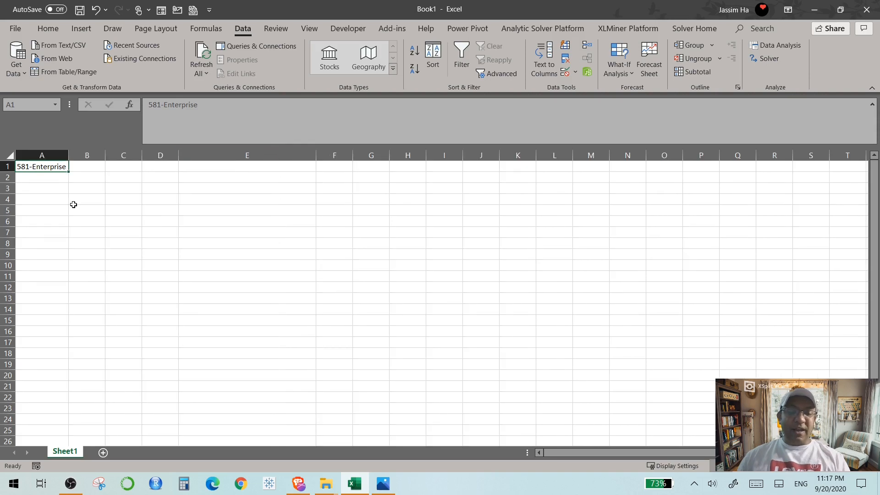
# Return to the Montclair folder in File Explorer, then search Windows for cmd and open Command Prompt.
pyautogui.hotkey('alt', 'Tab')
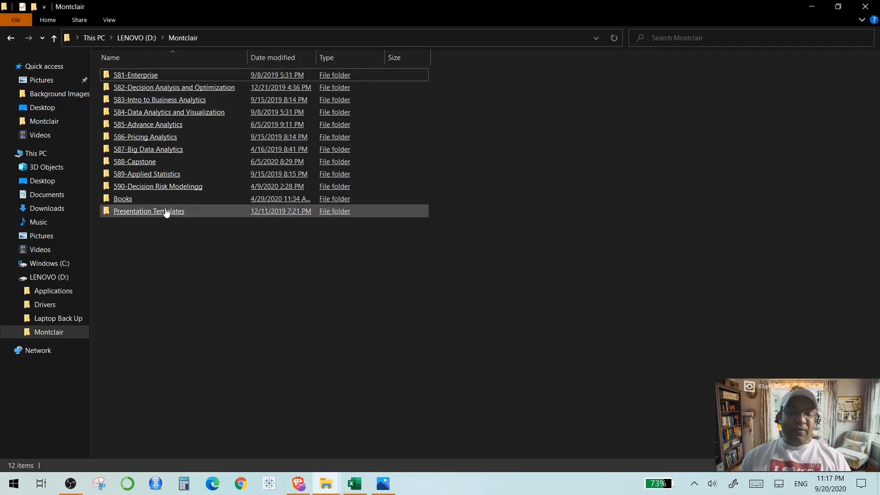
pyautogui.click(180, 87)
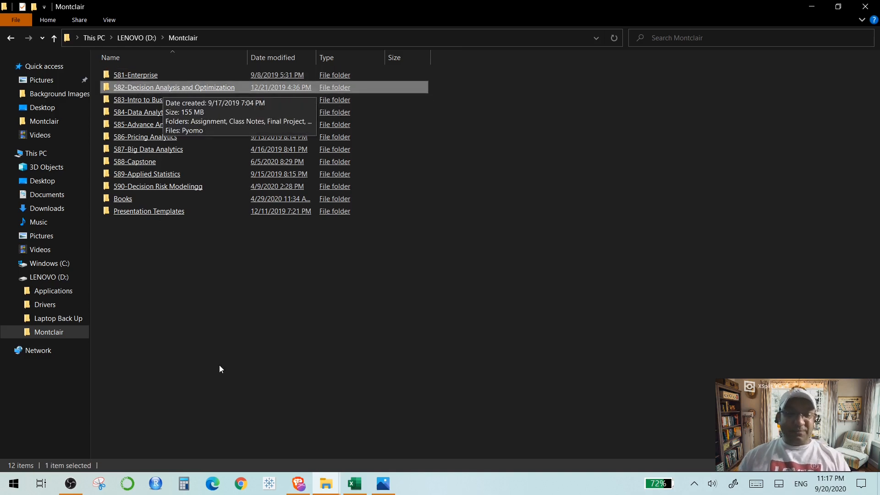
pyautogui.click(14, 483)
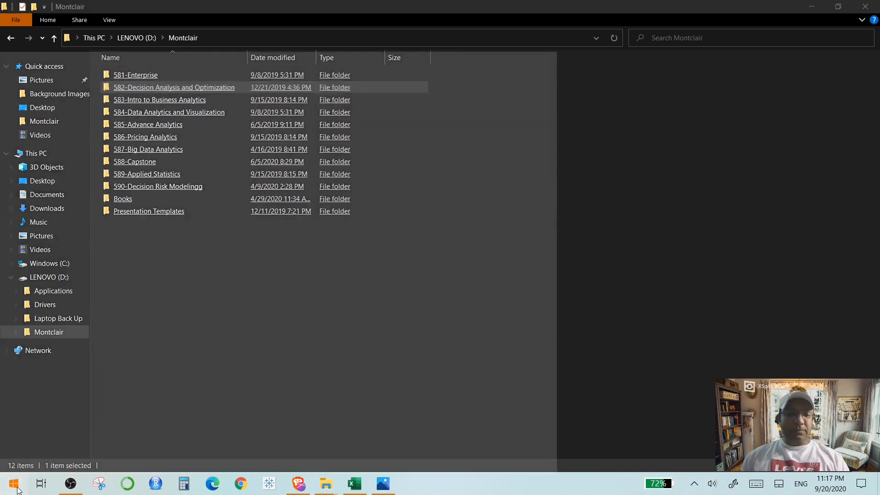
pyautogui.write('c')
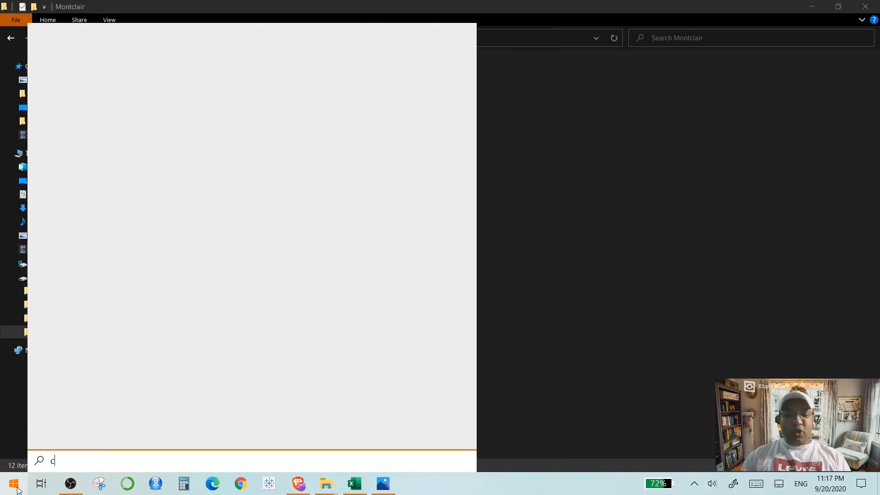
pyautogui.write('md')
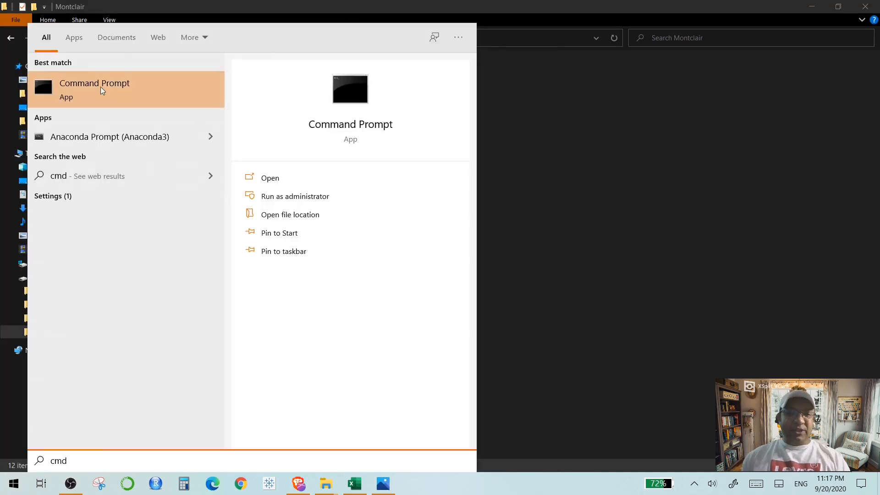
pyautogui.click(538, 312)
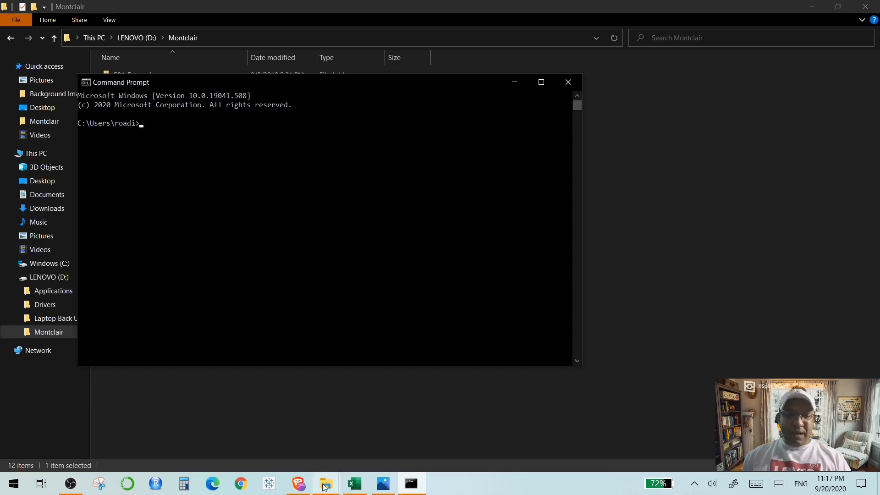
# Check the Montclair folder's path on drive D in File Explorer and return to Command Prompt.
pyautogui.moveTo(325, 483)
pyautogui.click(269, 433)
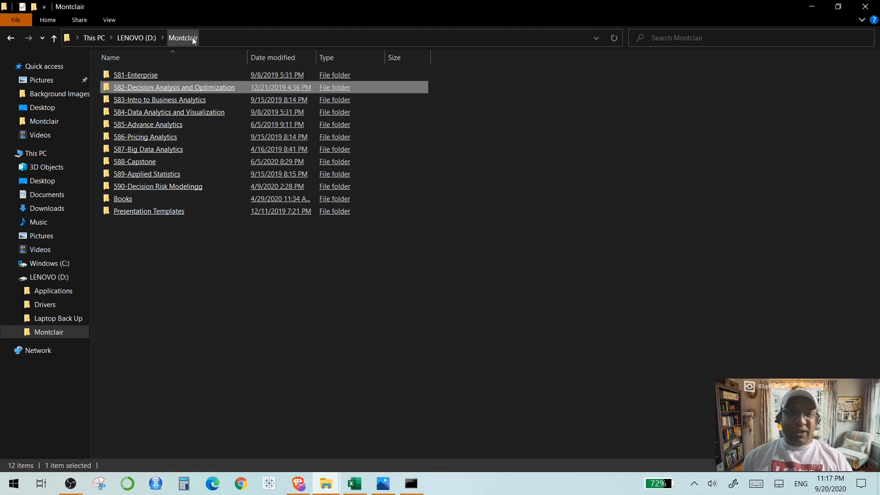
pyautogui.hotkey('alt', 'Tab')
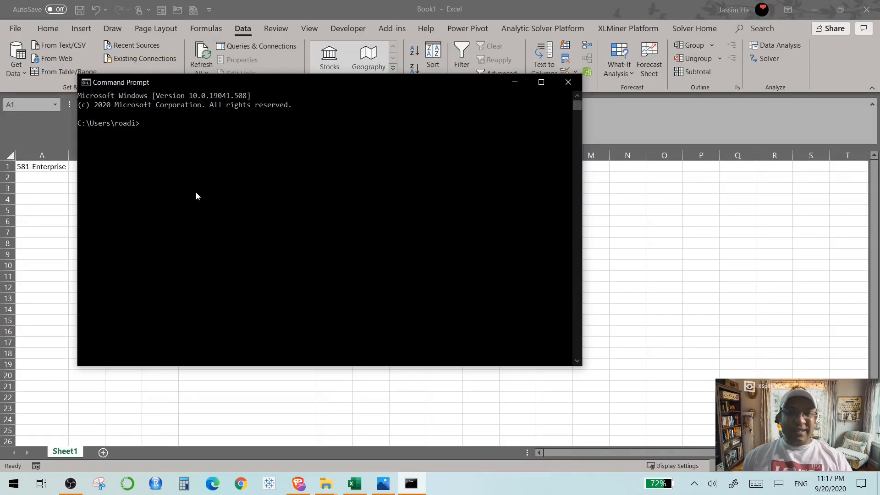
# Change the current directory to the user's Videos folder with the command cd videos.
pyautogui.click(160, 125)
pyautogui.click(149, 124)
pyautogui.press('Escape')
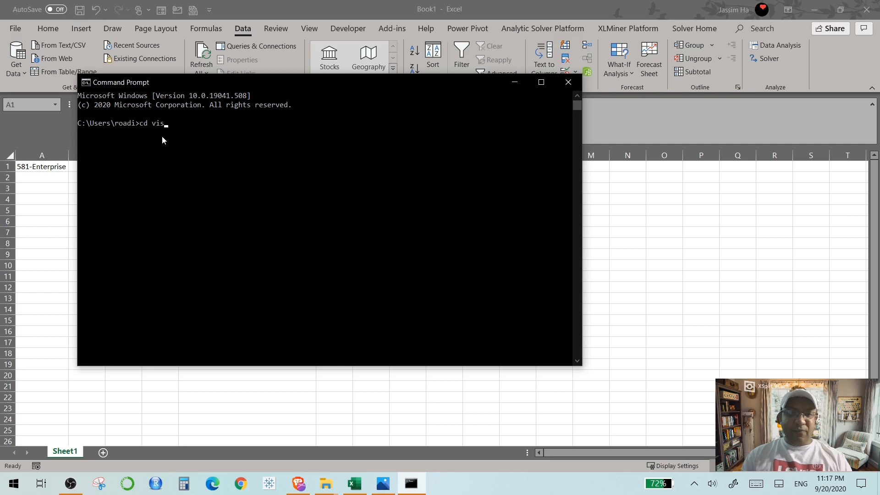
pyautogui.press('Return')
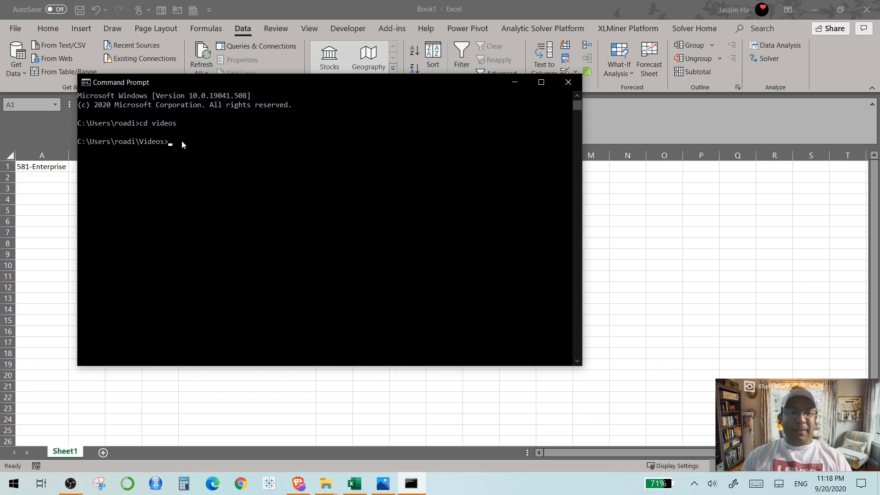
# Switch the command line to drive D: and list its contents with dir.
pyautogui.press('capslock')
pyautogui.write('D')
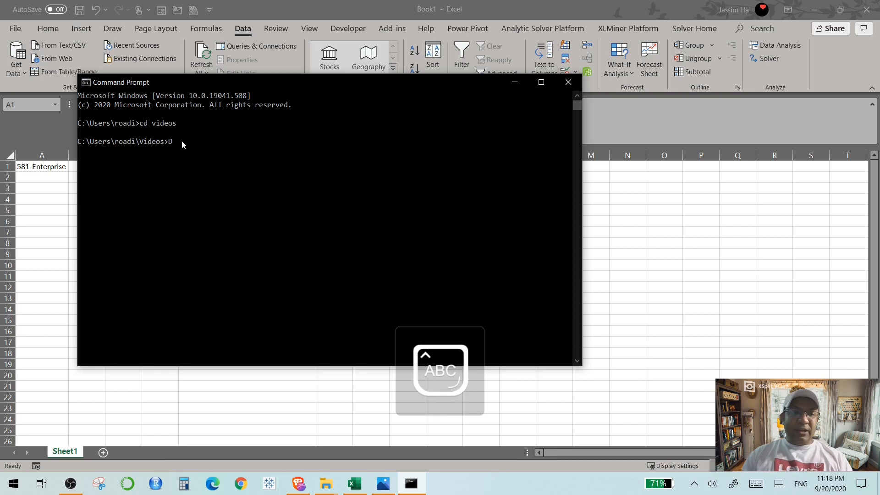
pyautogui.write(':')
pyautogui.press('Return')
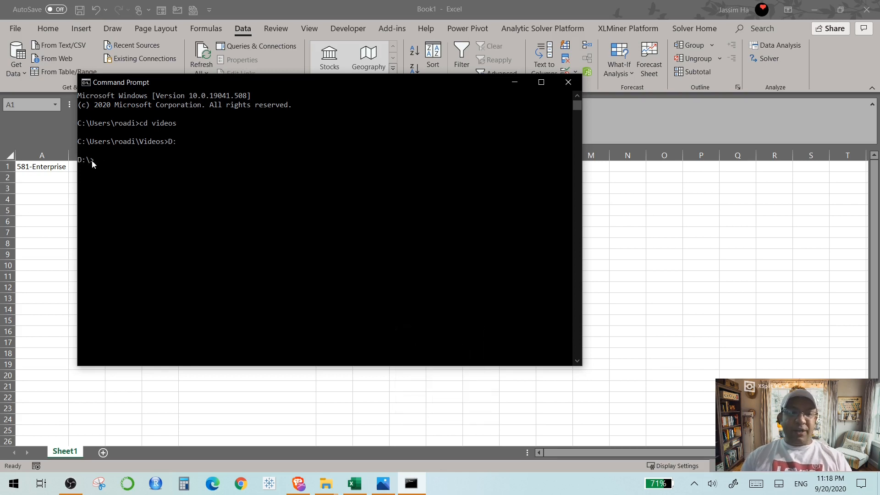
pyautogui.press('capslock')
pyautogui.write('dir')
pyautogui.press('Return')
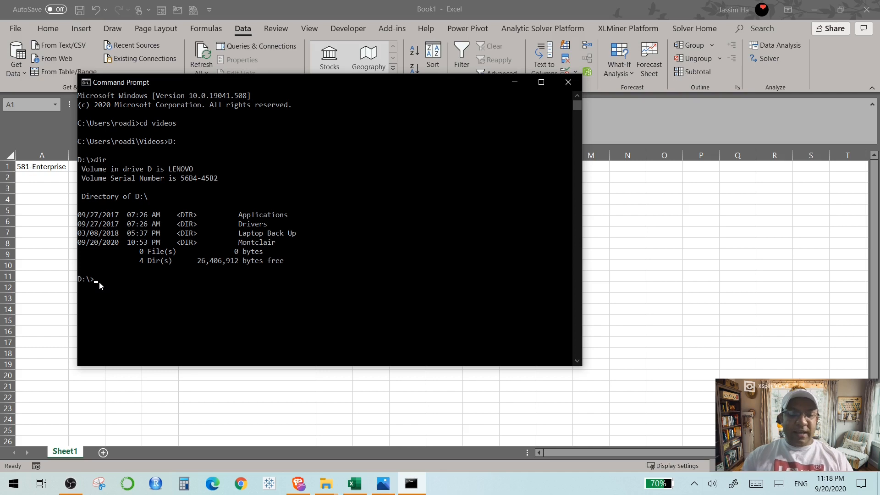
# Change to the Montclair directory with cd montclair, list its contents with dir, and highlight the listed folders.
pyautogui.write('cd montclair')
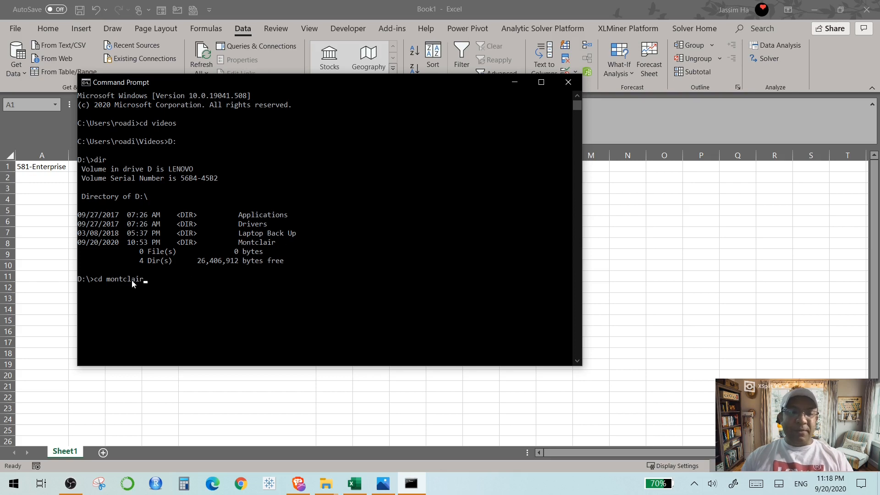
pyautogui.press('Return')
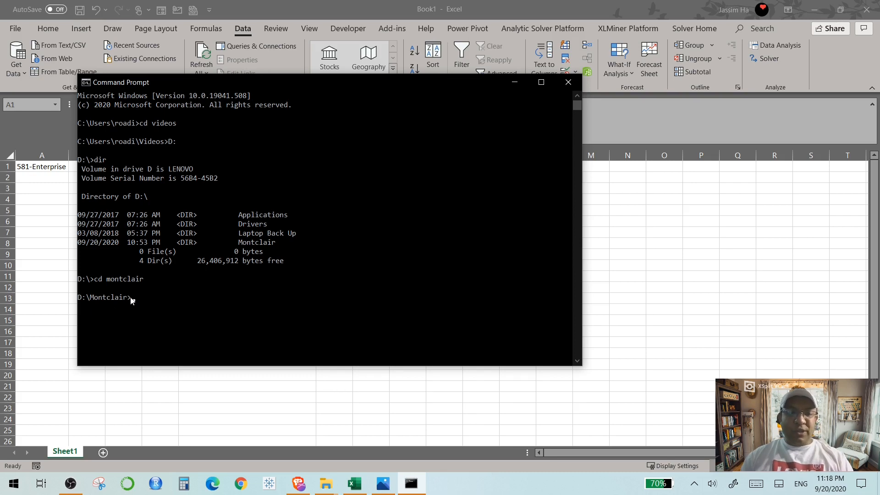
pyautogui.write('dir')
pyautogui.press('Return')
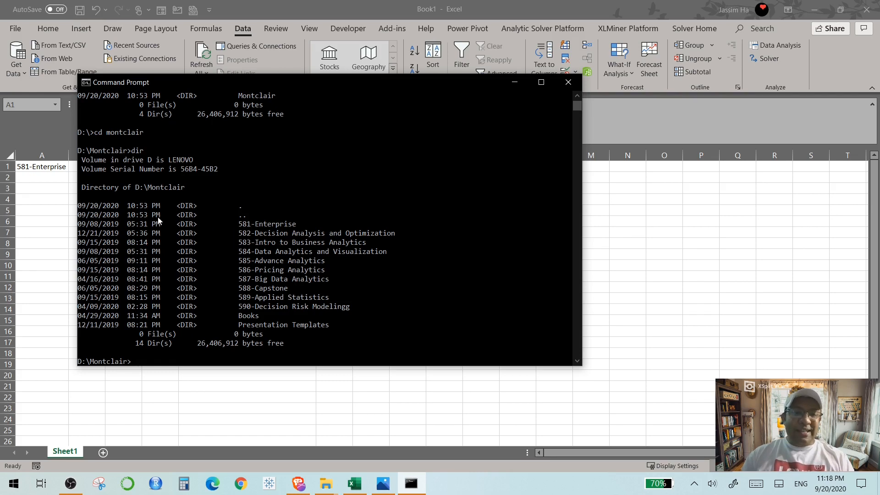
pyautogui.moveTo(82, 206); pyautogui.dragTo(359, 326)
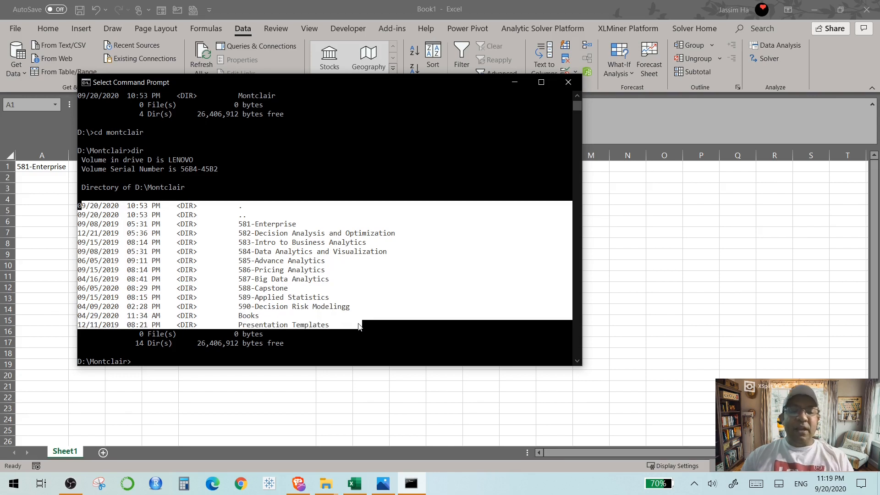
# Enter the command dir>analysethis.txt at the D:\Montclair prompt without running it.
pyautogui.write('dir>')
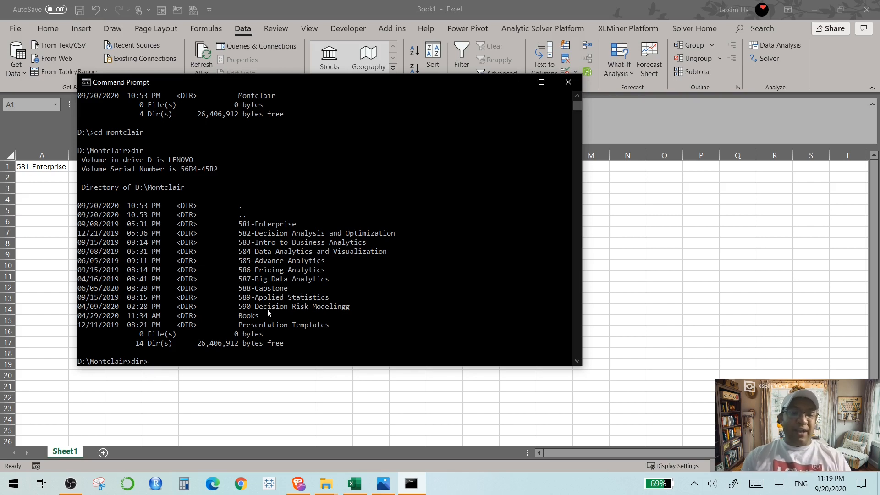
pyautogui.write('analysethis.txt')
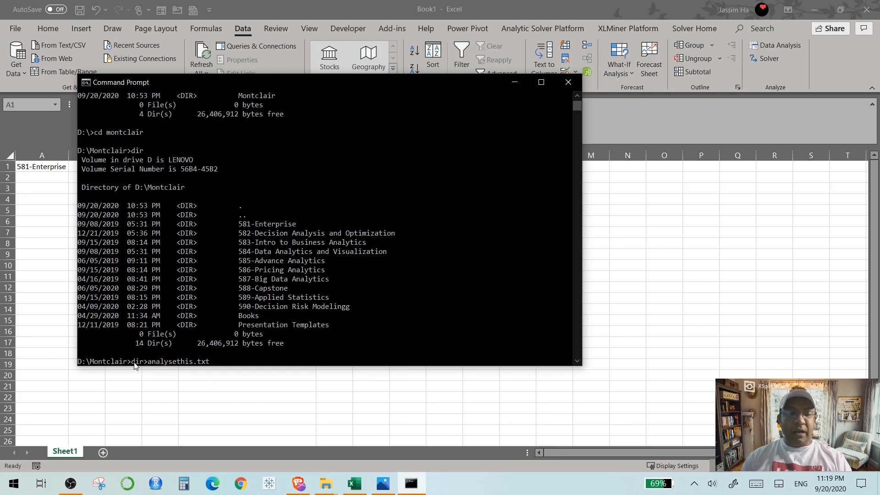
pyautogui.click(150, 363)
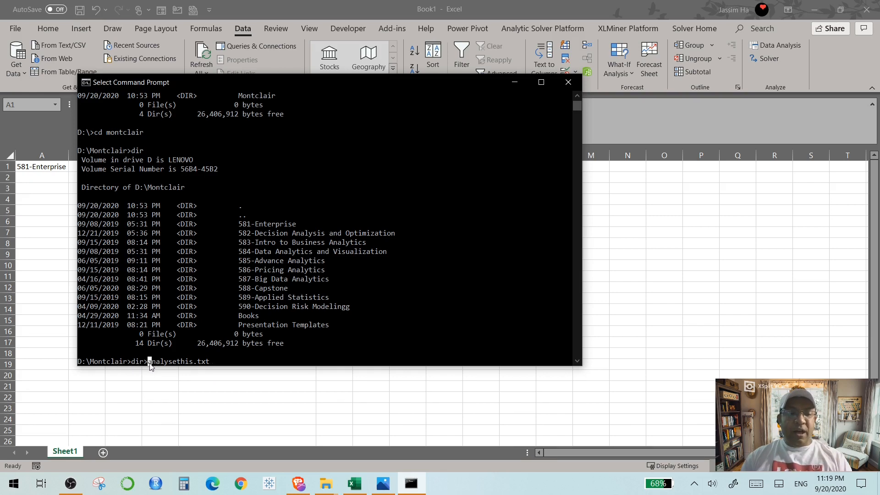
pyautogui.click(215, 363)
pyautogui.press('Escape')
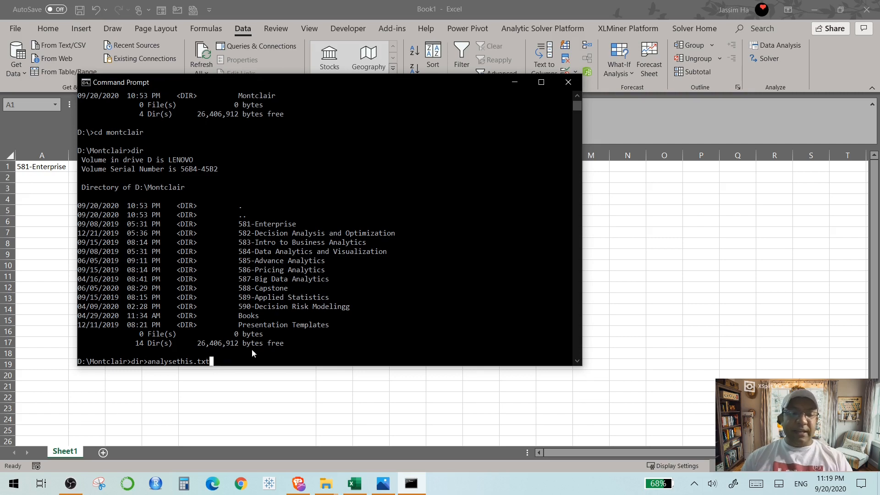
pyautogui.scroll(-4, 224, 354)
pyautogui.click(207, 234)
pyautogui.click(211, 245)
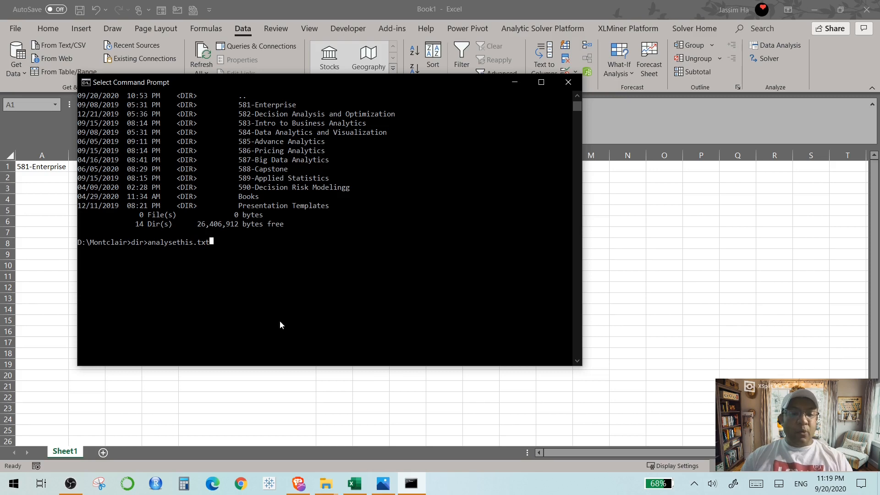
# Check the contents of the Montclair folder in File Explorer, refreshing the view, and minimise the folder window.
pyautogui.click(326, 483)
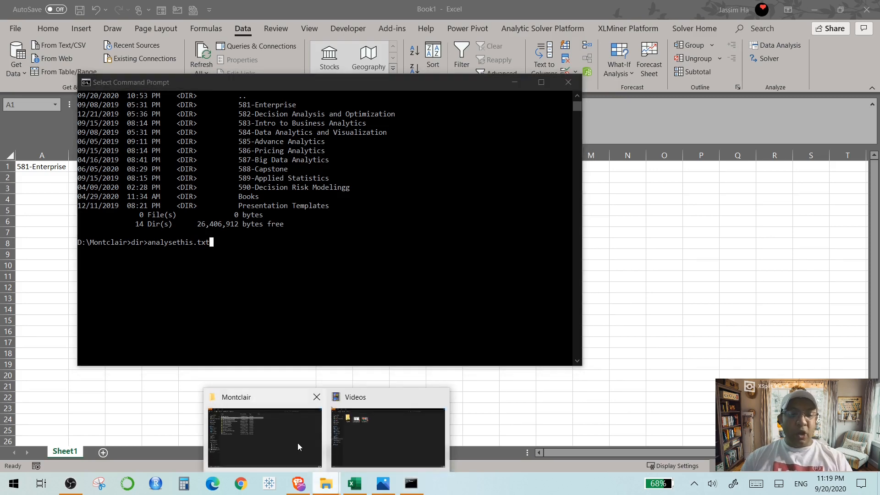
pyautogui.click(297, 442)
pyautogui.click(199, 287)
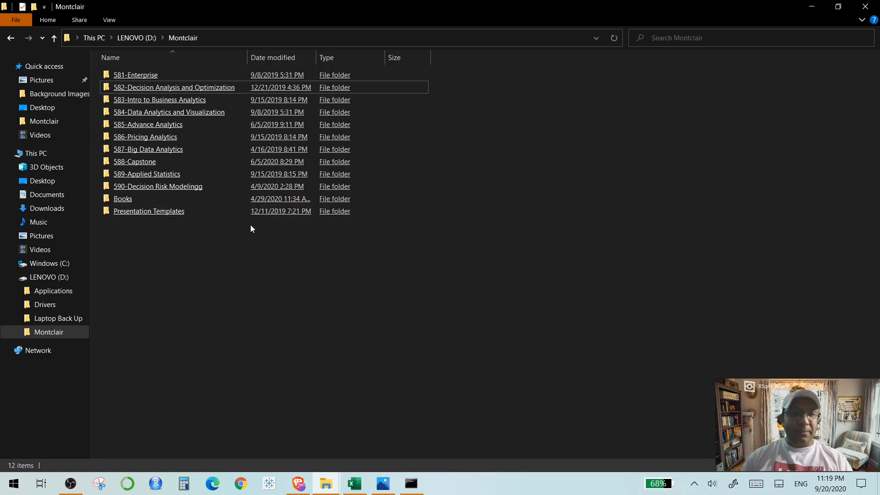
pyautogui.click(612, 40)
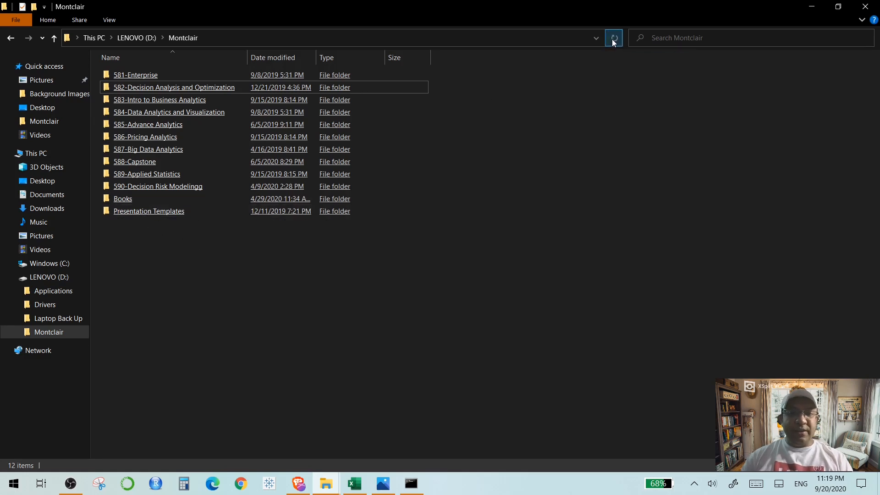
pyautogui.hotkey('alt', 'Tab')
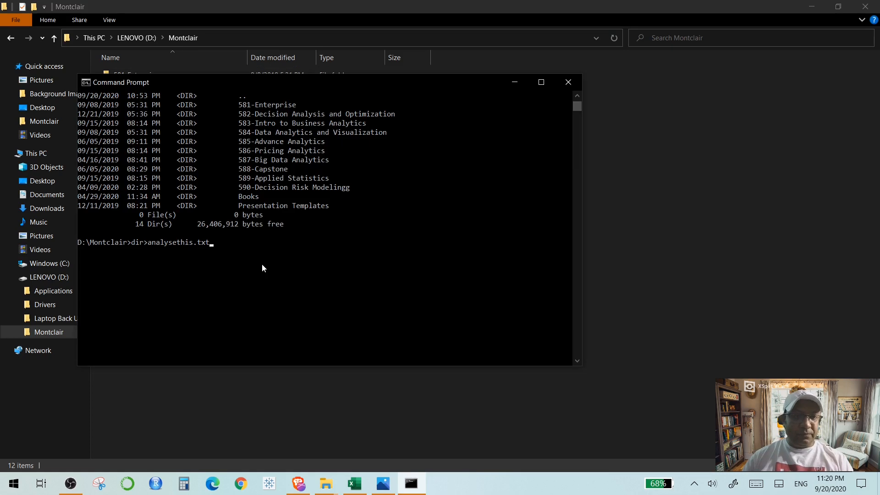
pyautogui.click(326, 484)
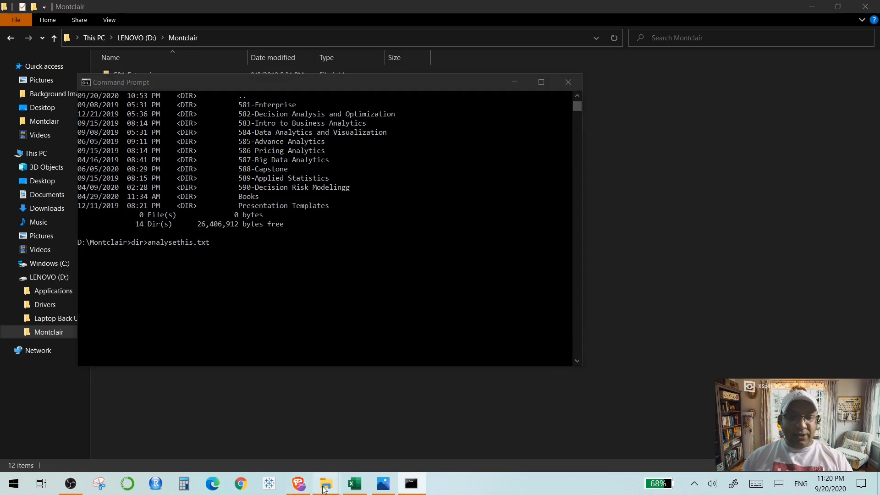
pyautogui.click(252, 431)
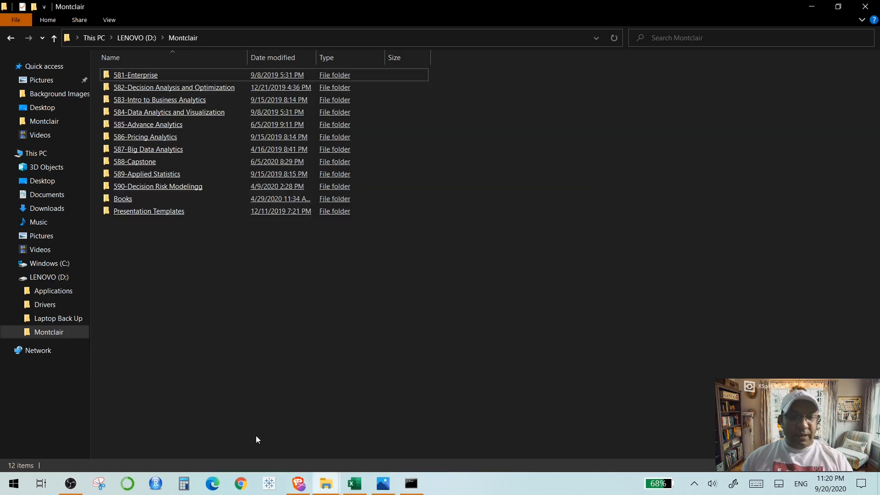
pyautogui.rightClick(150, 313)
pyautogui.click(84, 196)
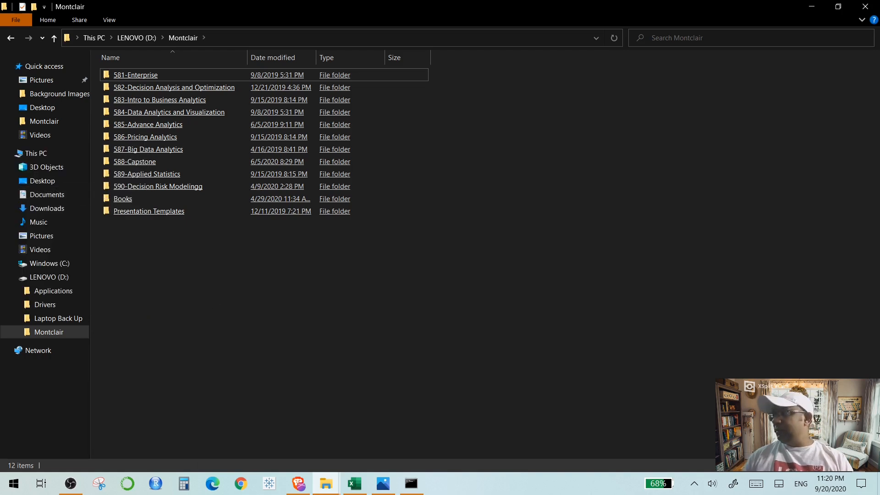
pyautogui.click(812, 6)
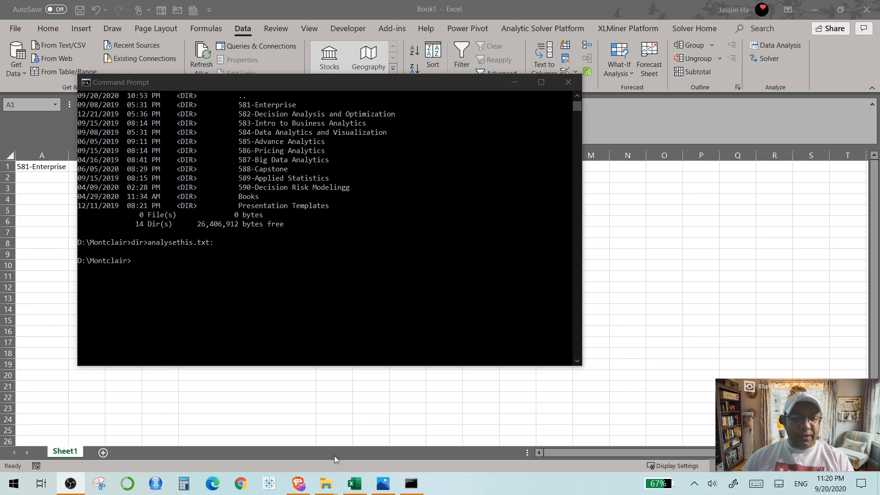
# Open the exported analysethis text file from the Montclair folder in Notepad and maximise its window.
pyautogui.click(326, 484)
pyautogui.click(281, 445)
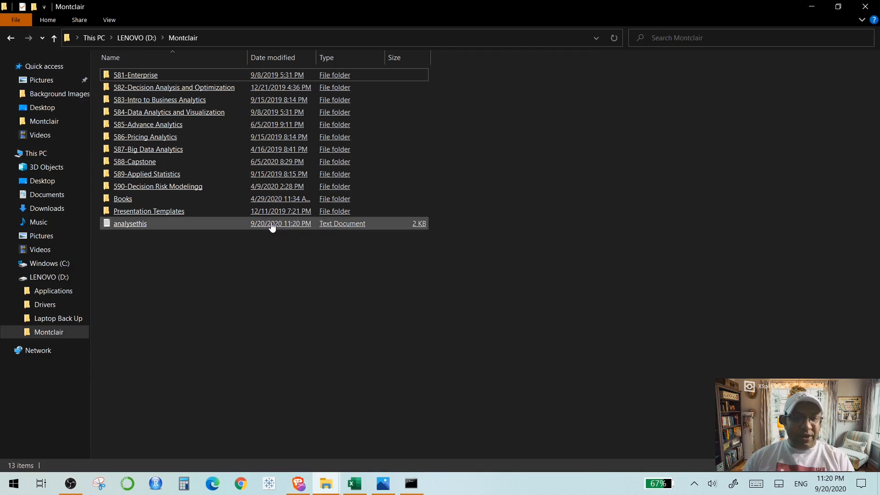
pyautogui.doubleClick(140, 228)
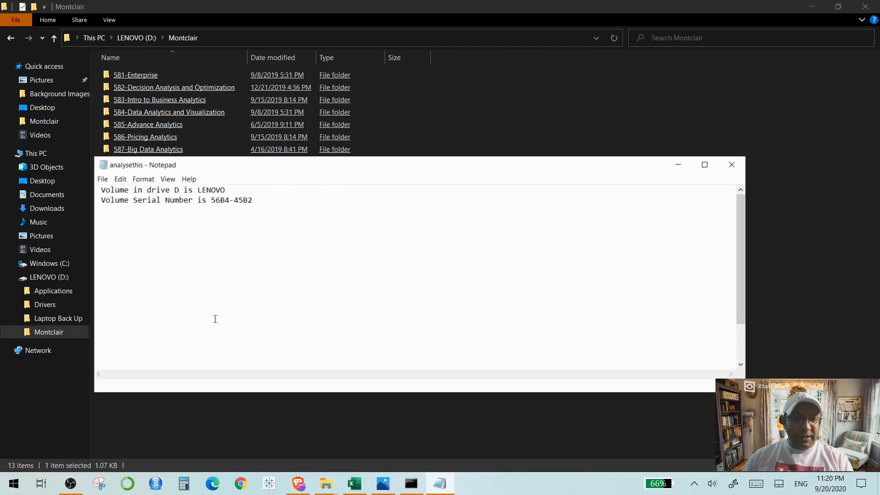
pyautogui.click(704, 164)
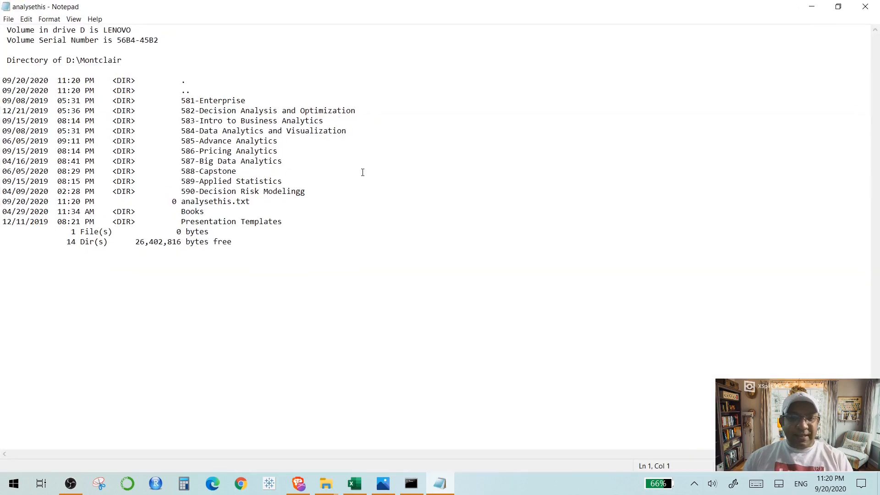
# Copy the listing lines from 581-Enterprise through Presentation Templates, including their dates and times.
pyautogui.moveTo(168, 101); pyautogui.dragTo(337, 209)
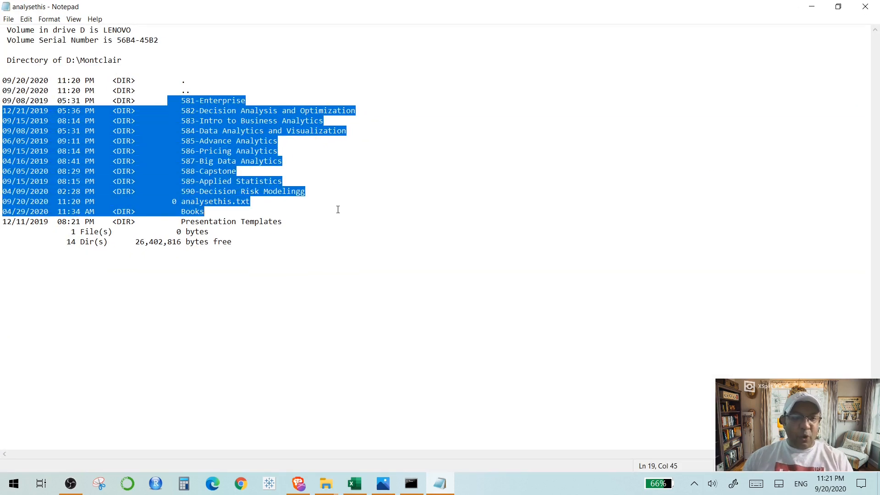
pyautogui.click(98, 110)
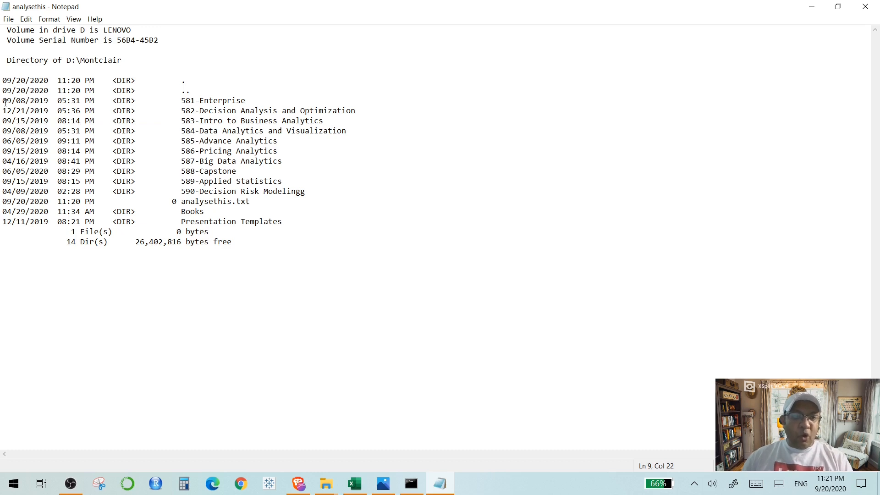
pyautogui.moveTo(196, 92); pyautogui.dragTo(11, 81)
pyautogui.moveTo(4, 98); pyautogui.dragTo(305, 208)
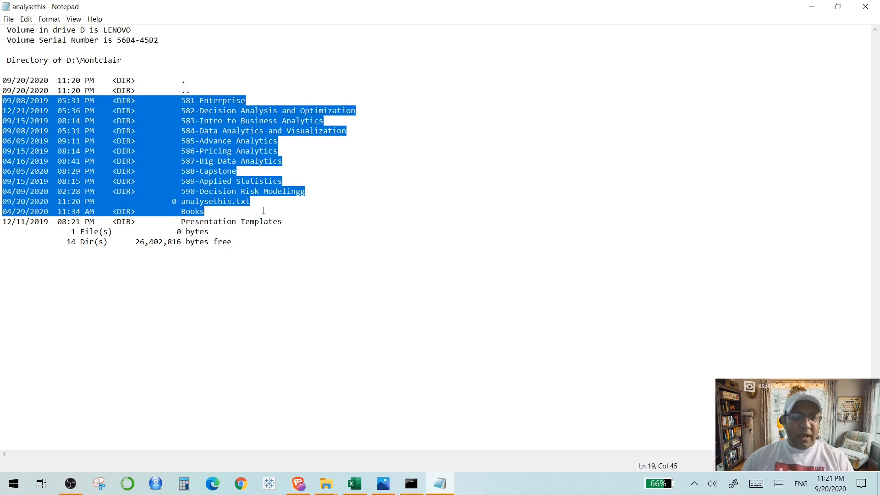
pyautogui.moveTo(204, 212); pyautogui.dragTo(284, 224)
pyautogui.hotkey('ctrl', 'c')
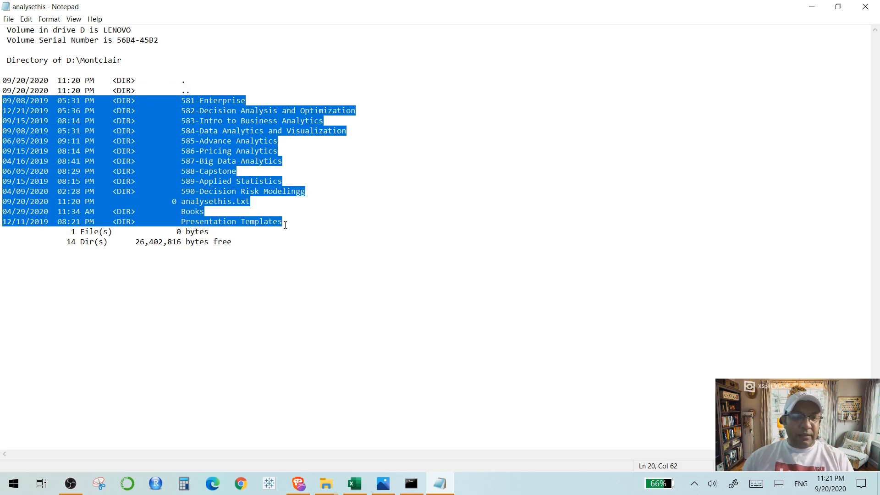
# Switch to Excel, replace the content of cell A1 with the copied listing, and fit column A to its text.
pyautogui.click(354, 483)
pyautogui.click(57, 168)
pyautogui.press('Delete')
pyautogui.hotkey('ctrl', 'v')
pyautogui.moveTo(68, 156); pyautogui.dragTo(78, 156)
pyautogui.doubleClick(69, 156)
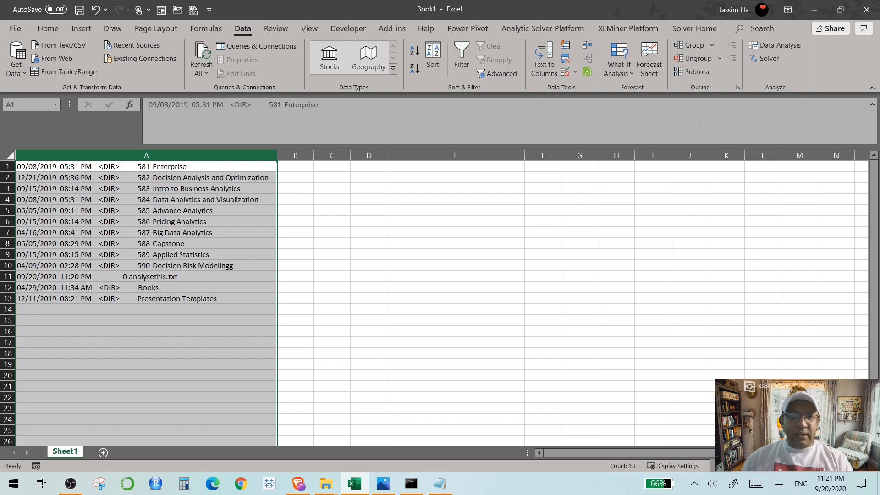
# Split column A with Text to Columns as fixed width, with breaks separating date, time, AM/PM, <DIR> and name.
pyautogui.click(542, 69)
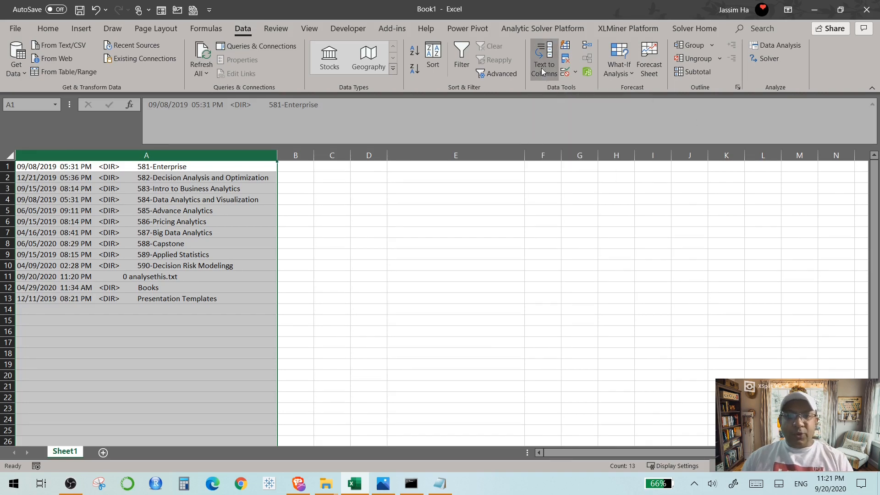
pyautogui.moveTo(526, 200); pyautogui.dragTo(490, 140)
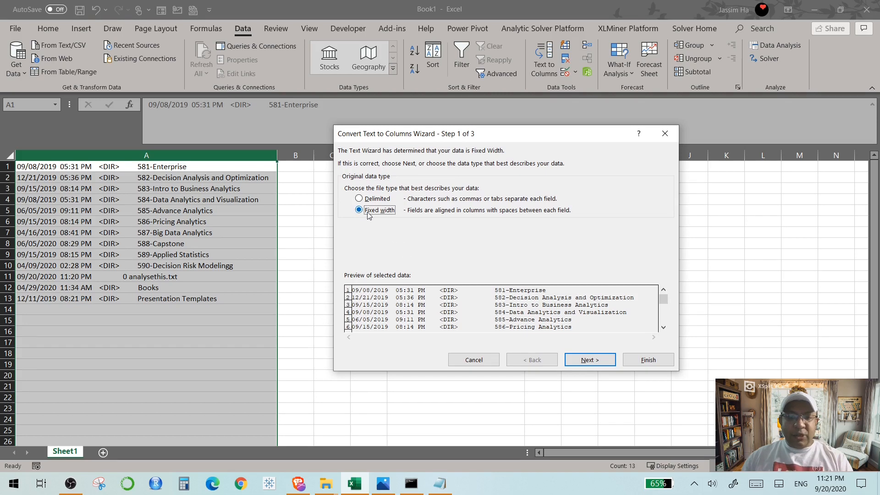
pyautogui.click(584, 363)
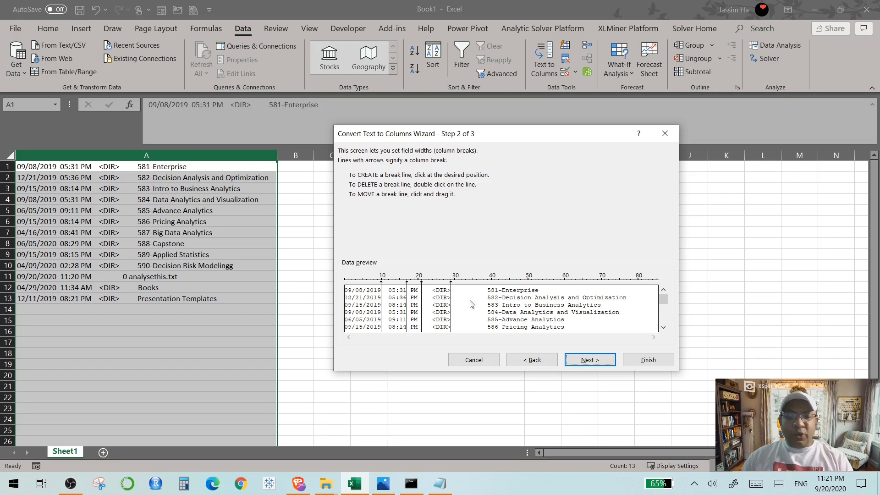
pyautogui.click(501, 301)
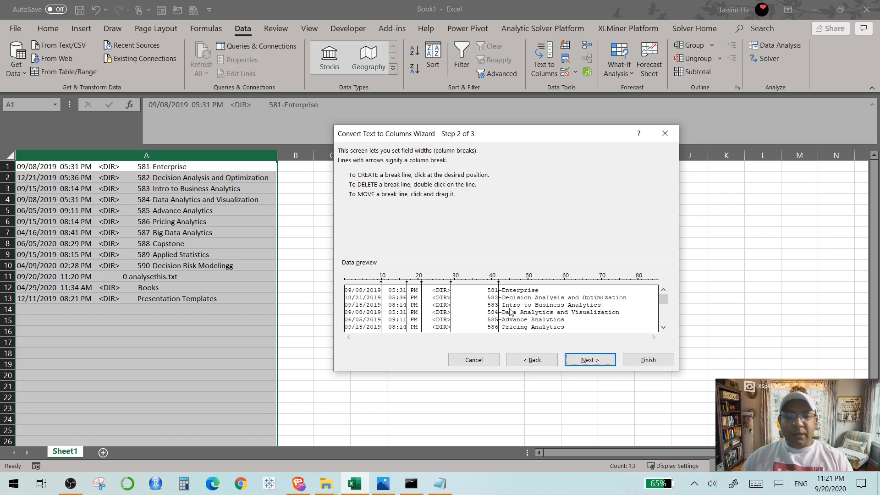
pyautogui.moveTo(499, 289); pyautogui.dragTo(451, 290)
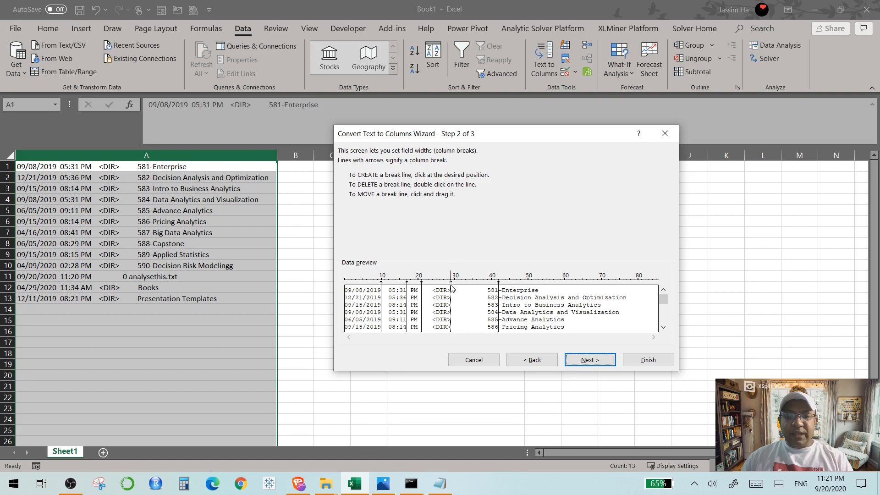
pyautogui.click(597, 367)
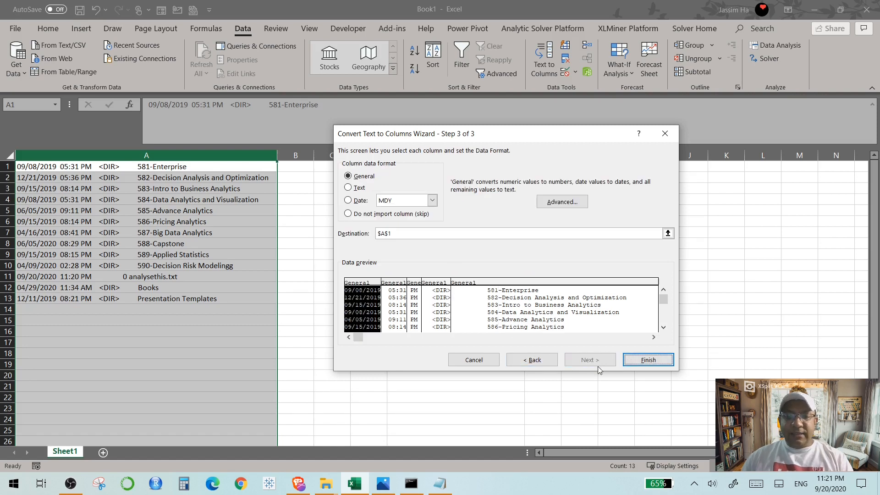
pyautogui.click(643, 359)
pyautogui.click(441, 243)
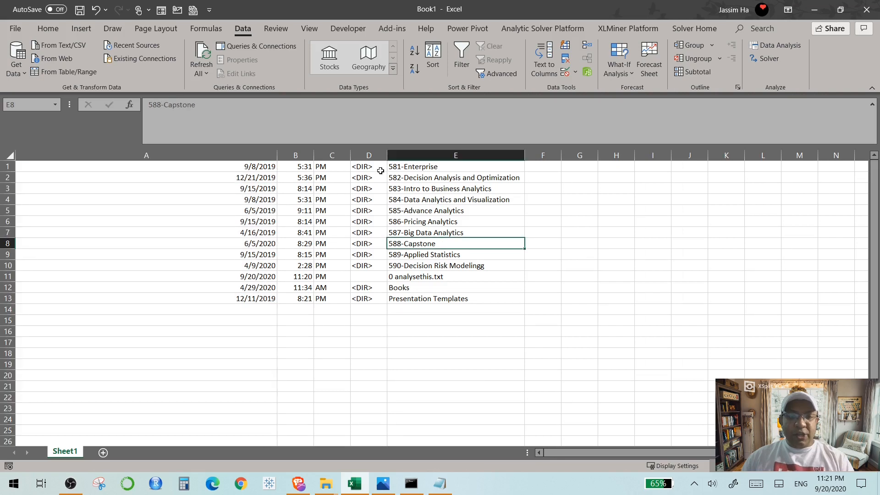
# Delete columns A to D holding the dates, times, AM/PM and <DIR> markers, keeping only the column of names.
pyautogui.click(414, 157)
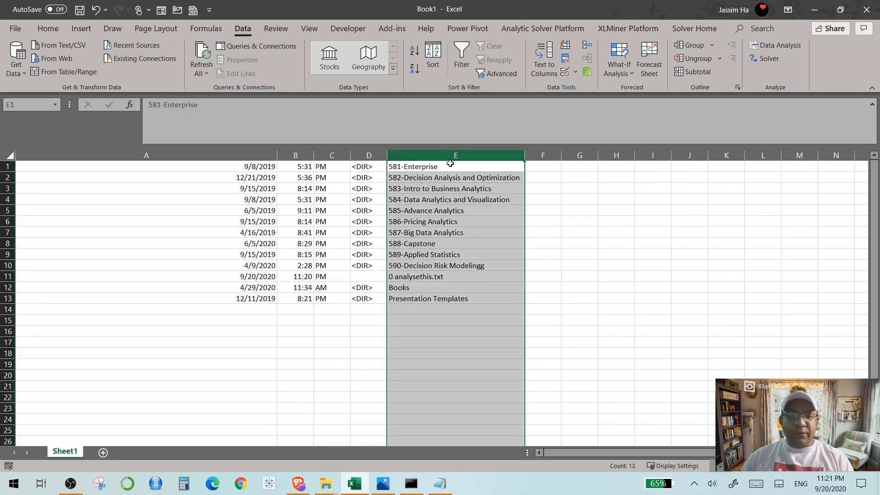
pyautogui.click(424, 169)
pyautogui.moveTo(369, 157); pyautogui.dragTo(165, 156)
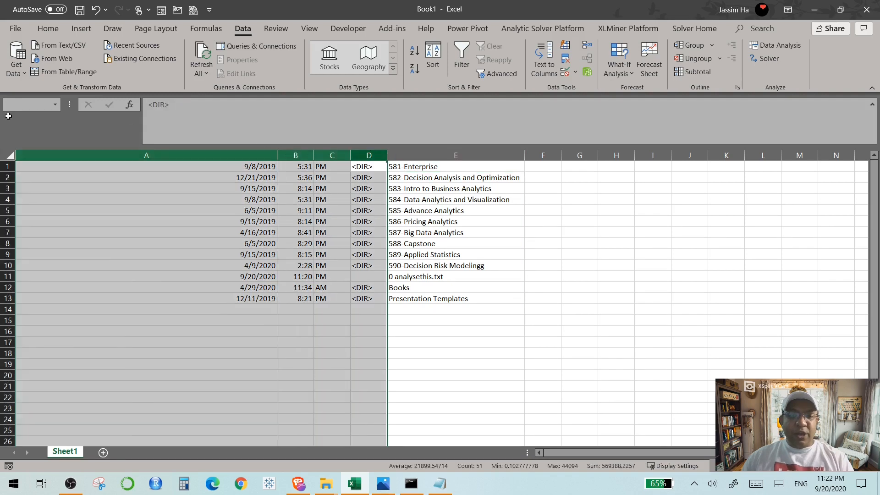
pyautogui.rightClick(165, 156)
pyautogui.click(188, 265)
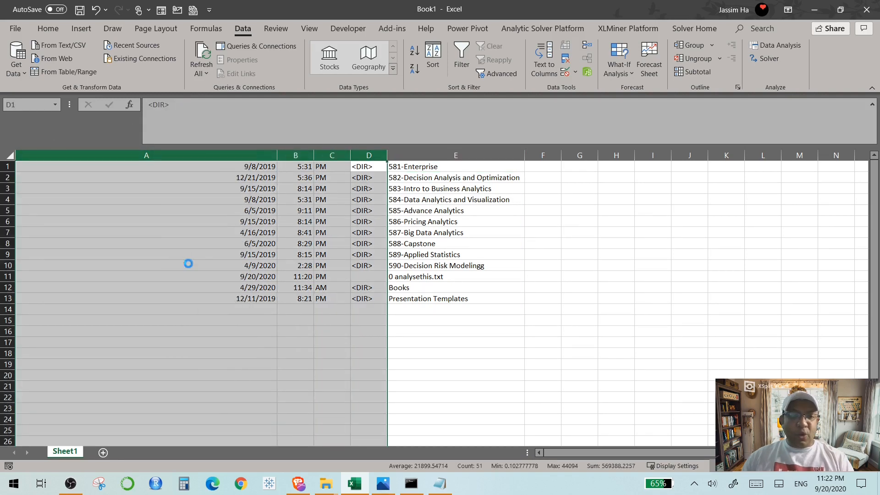
pyautogui.click(114, 197)
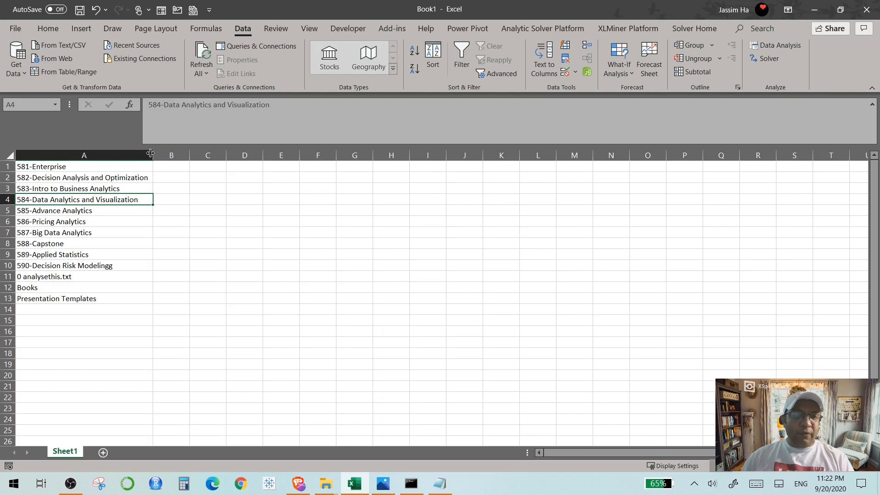
pyautogui.moveTo(65, 168); pyautogui.dragTo(60, 226)
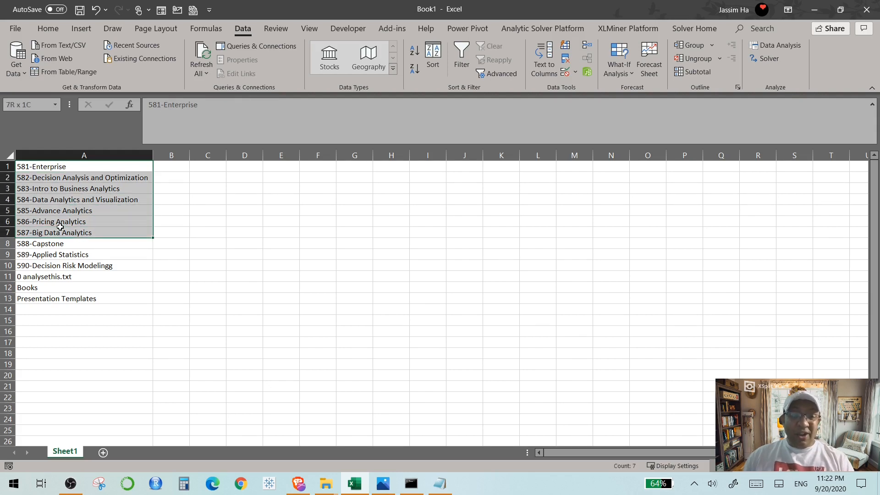
pyautogui.moveTo(60, 227); pyautogui.dragTo(77, 178)
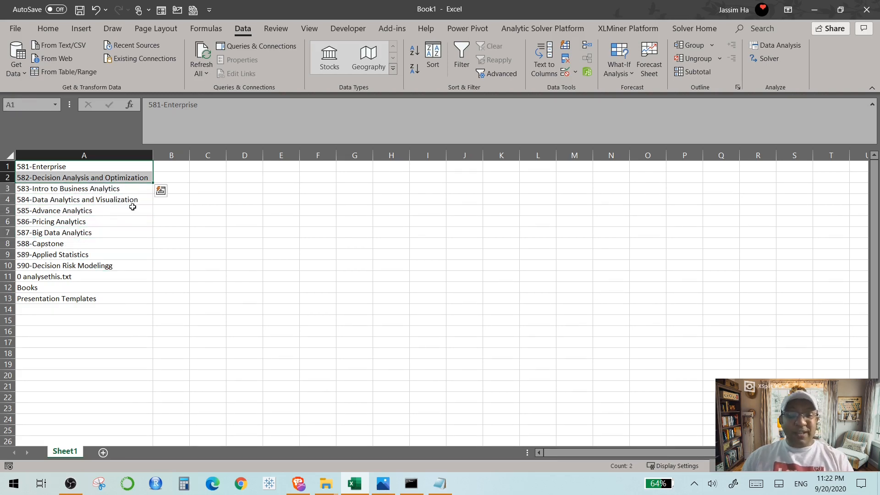